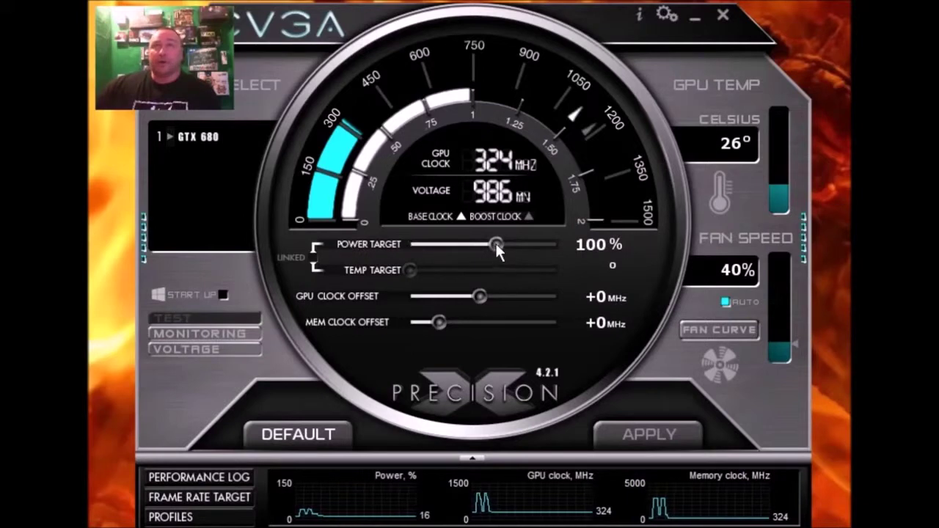
Step: Push the GTX 680 Power Target slider fully right to 128%
left_click_drag(495, 243, 570, 258)
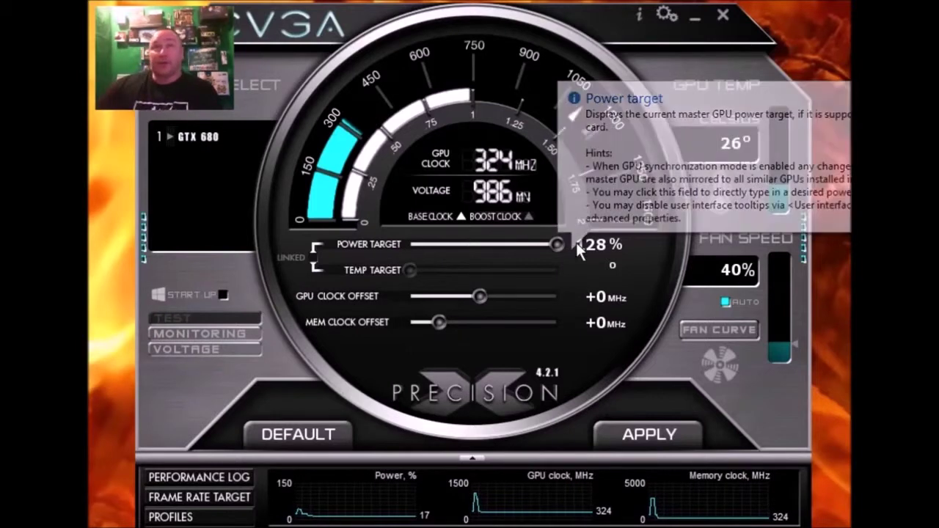
mouse_move(561, 244)
left_mouse_down()
mouse_move(500, 247)
mouse_move(573, 252)
left_mouse_up()
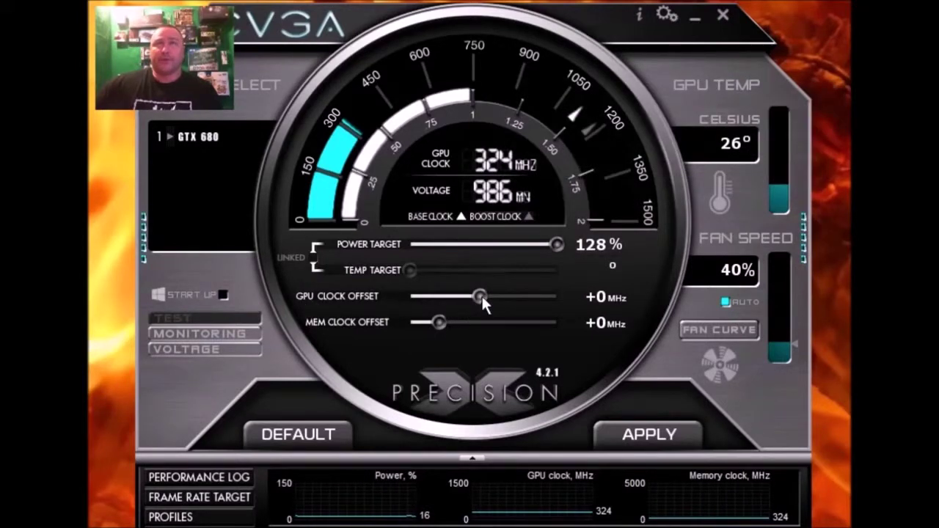
Step: Set the GPU clock offset to exactly +50 MHz and apply it
mouse_move(481, 294)
left_mouse_down()
mouse_move(546, 303)
mouse_move(485, 300)
left_mouse_up()
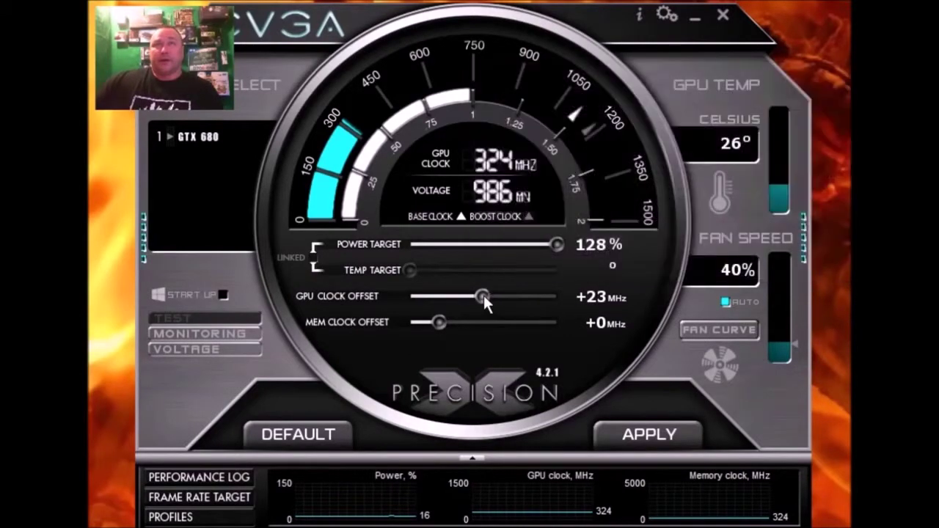
left_click_drag(484, 295, 479, 299)
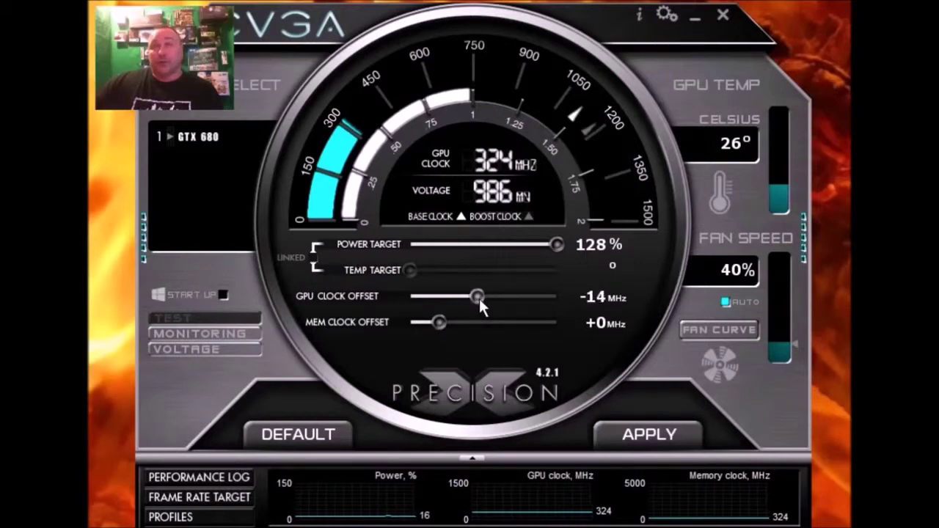
left_click_drag(479, 299, 488, 300)
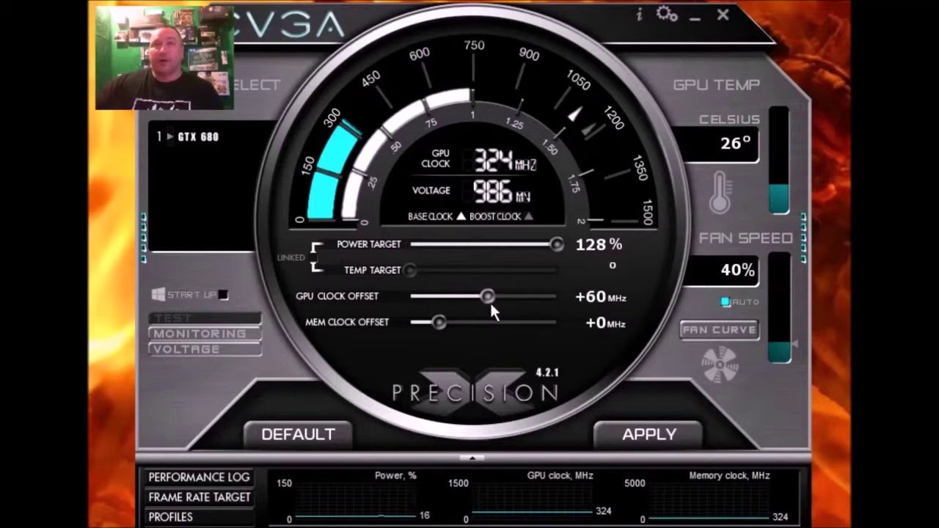
key("Left")
key("Left")
key("Left")
key("Left")
key("Left")
key("Left")
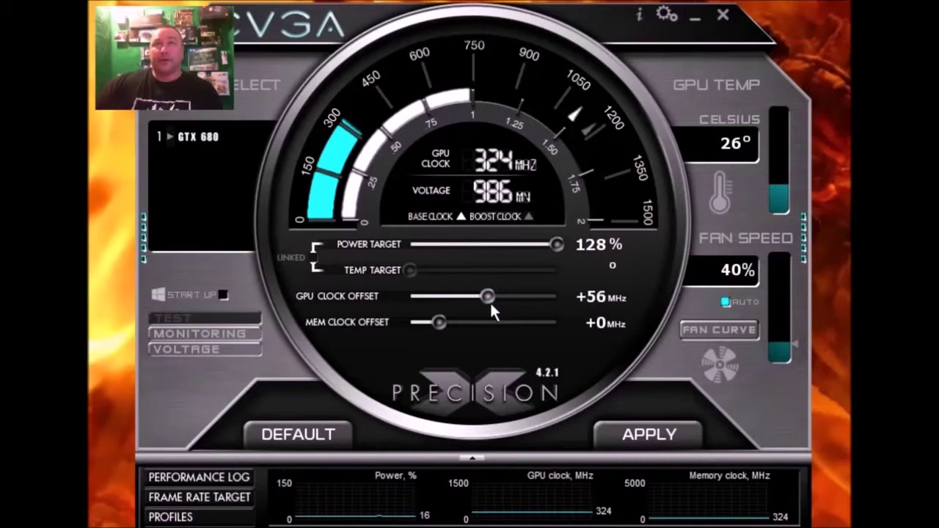
key("Left")
key("Left")
key("Left")
key("Left")
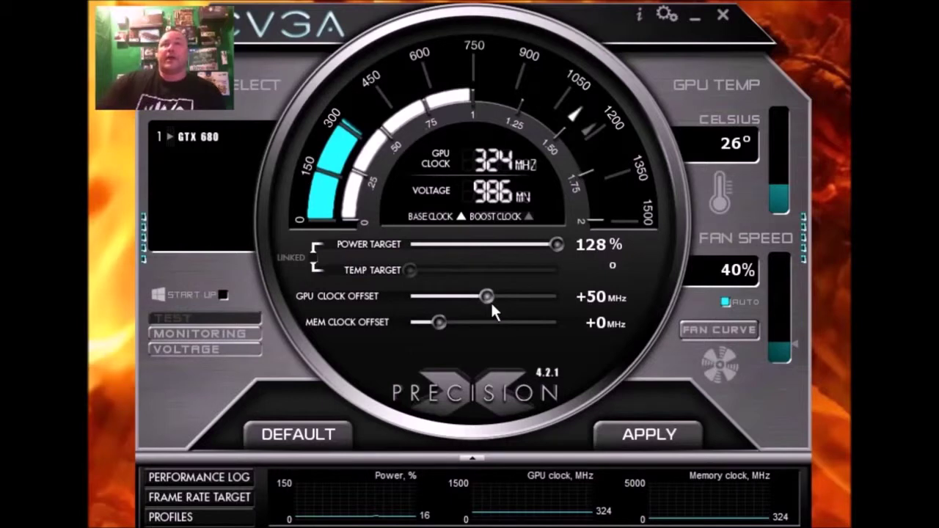
left_click(640, 438)
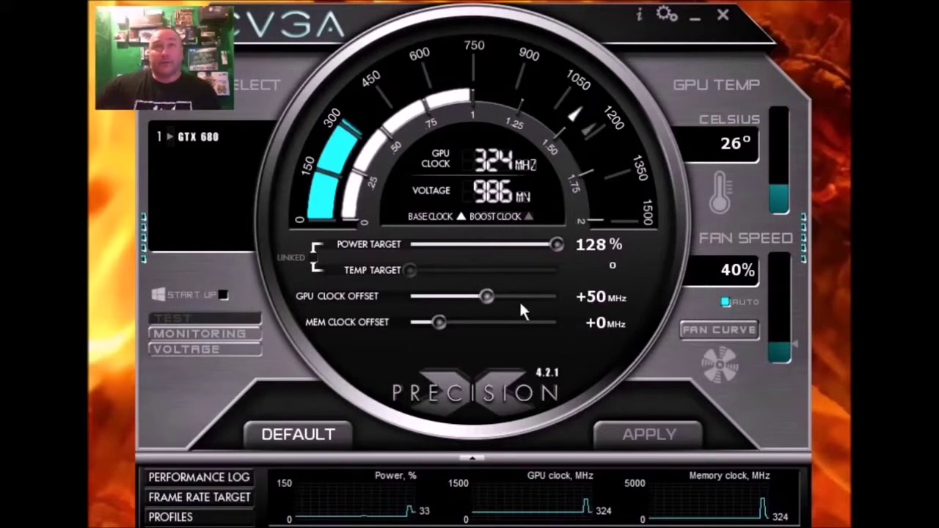
Step: Raise the GPU clock offset past +100 MHz, then fine-tune it back to +100 MHz
left_click_drag(487, 296, 497, 298)
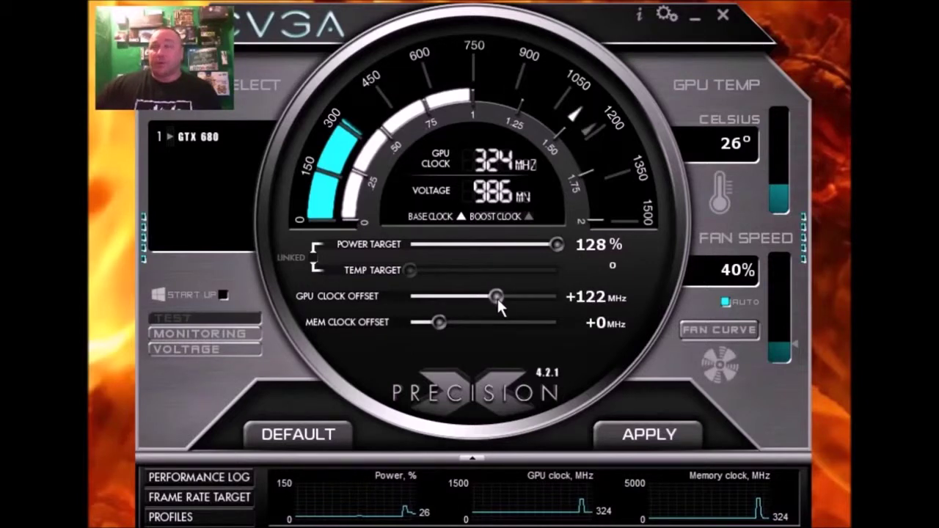
key("Left")
key("Left")
key("Left")
key("Left")
key("Left")
key("Left")
key("Left")
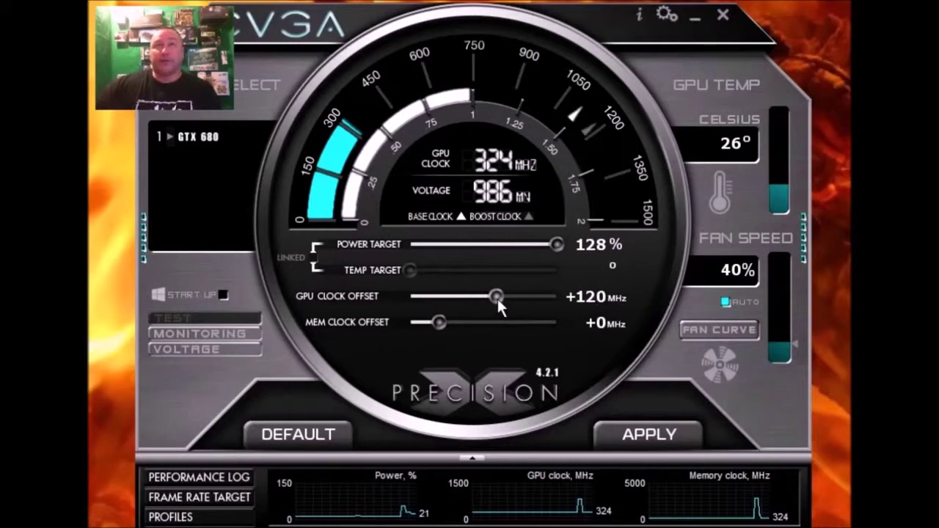
key("Left")
key("Left")
key("Left")
key("Left")
key("Left")
key("Left")
key("Left")
key("Left")
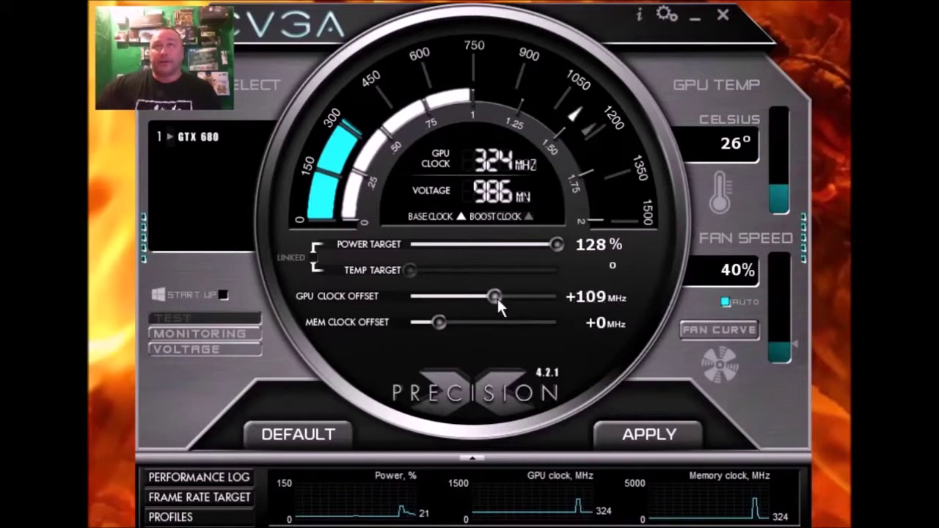
key("Left")
key("Left")
key("Left")
key("Left")
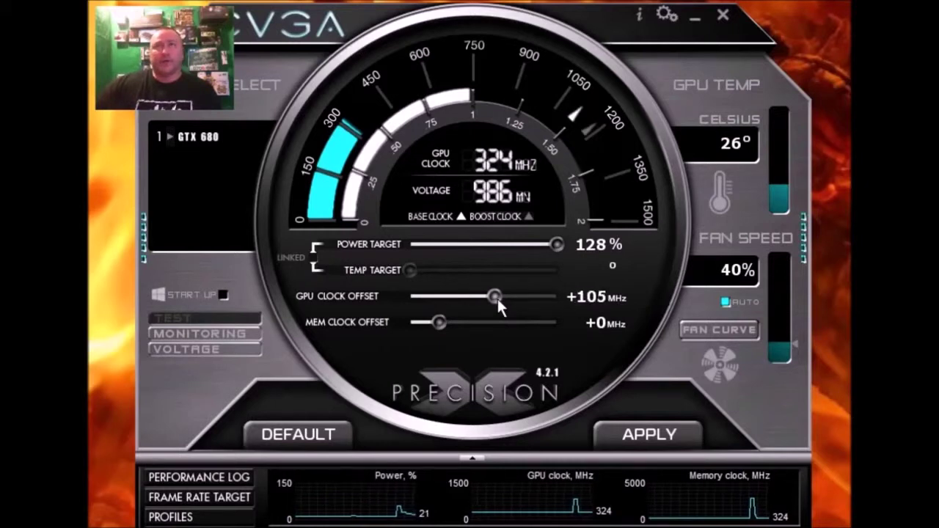
key("Left")
key("Left")
key("Left")
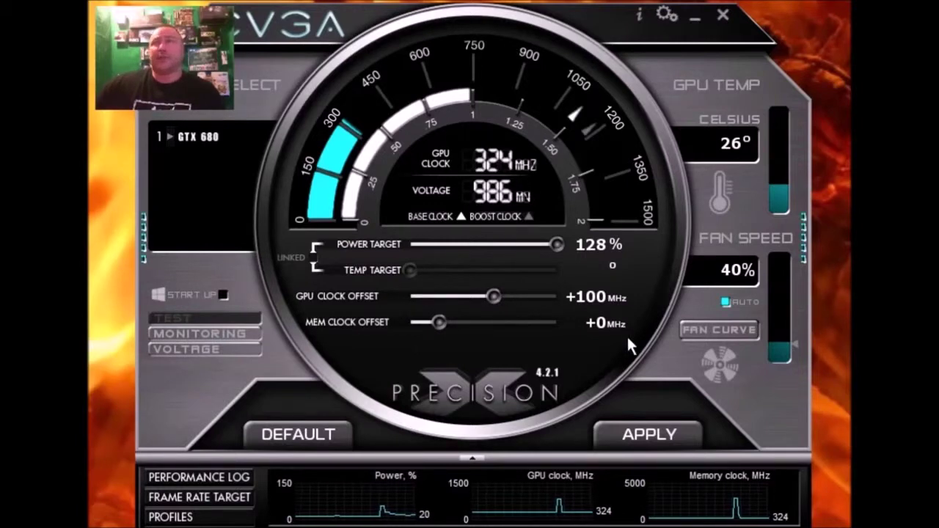
Step: Enable software fan control with a curve from 40% at 30°C to 100% at 90°C, then close Properties
left_click(725, 301)
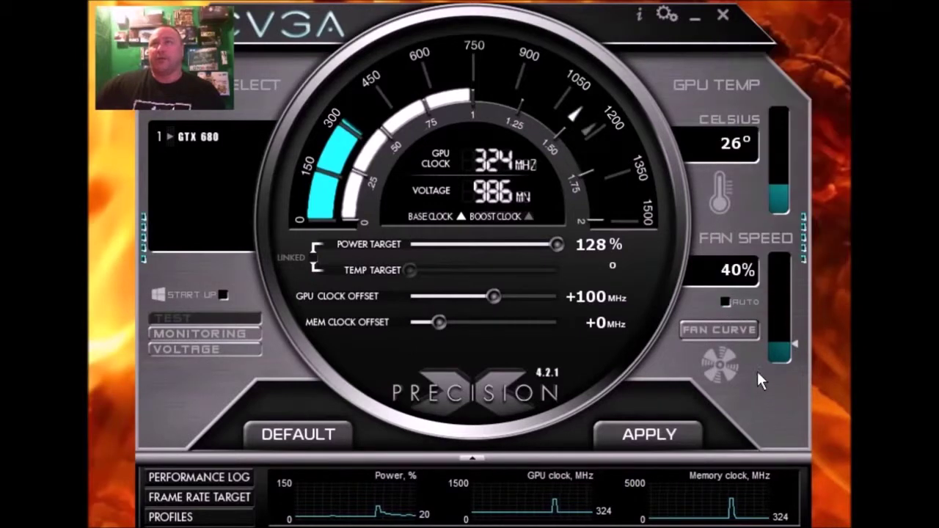
left_click(727, 334)
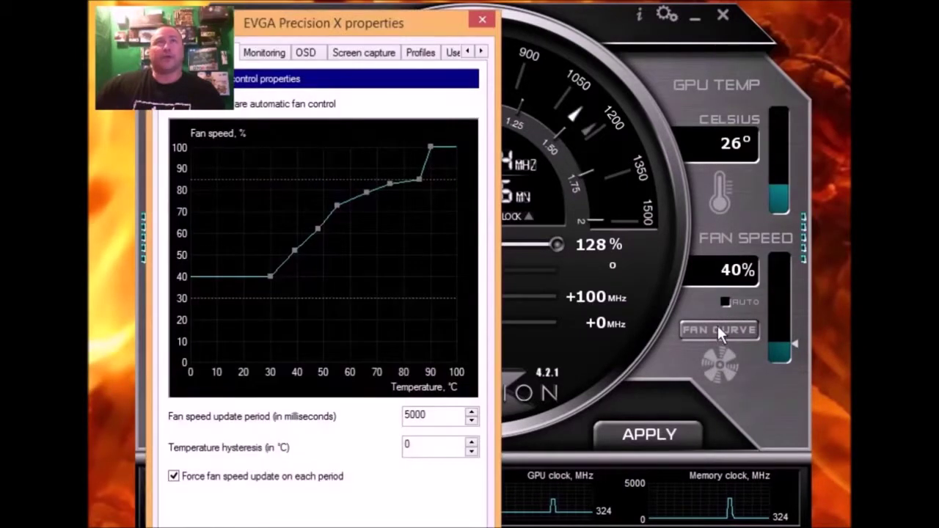
left_click_drag(360, 30, 541, 41)
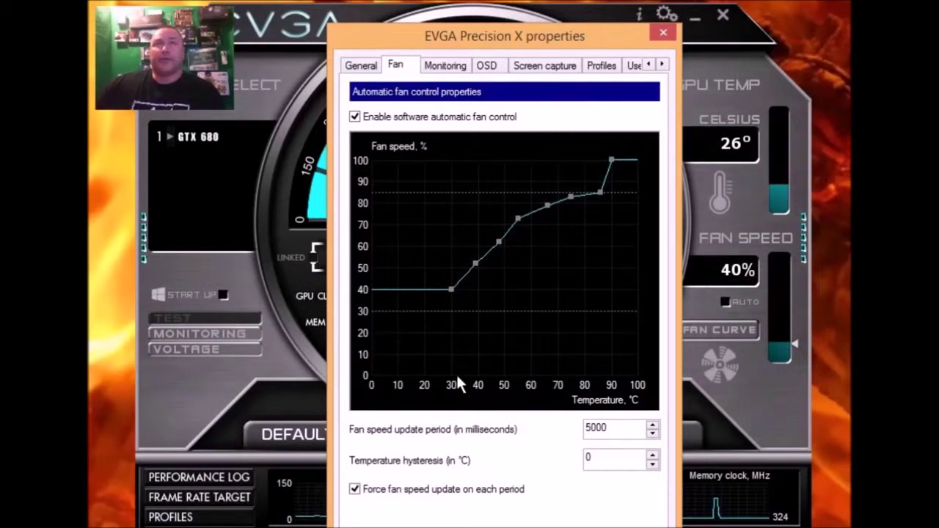
mouse_move(452, 354)
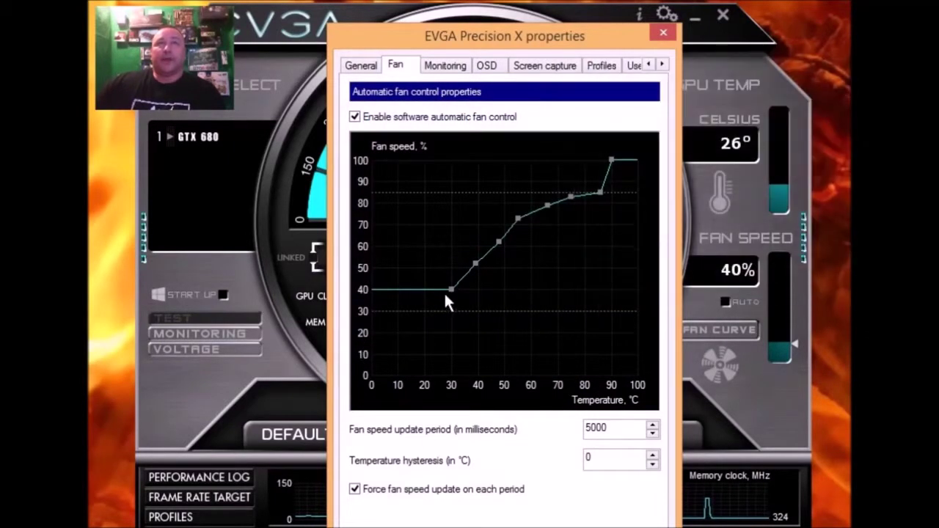
mouse_move(451, 289)
left_mouse_down()
mouse_move(449, 275)
mouse_move(460, 286)
mouse_move(445, 272)
mouse_move(455, 292)
left_mouse_up()
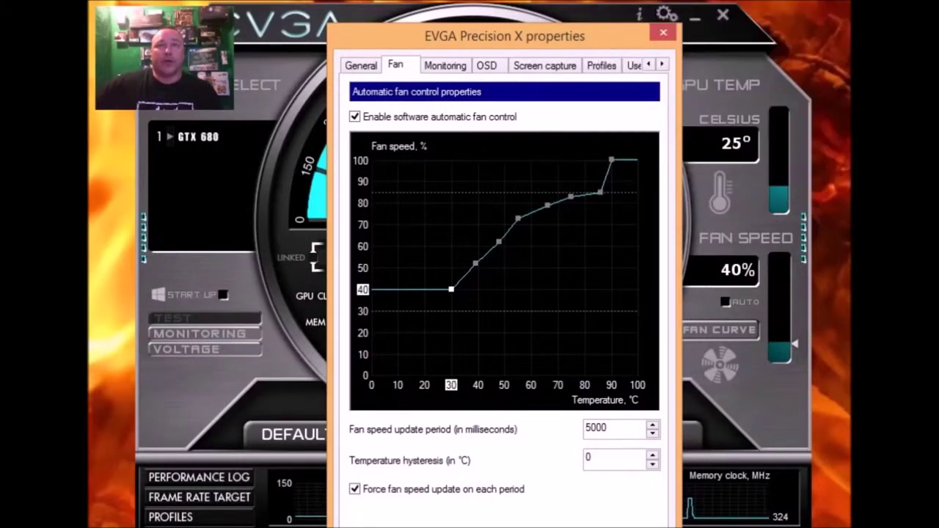
key("Return")
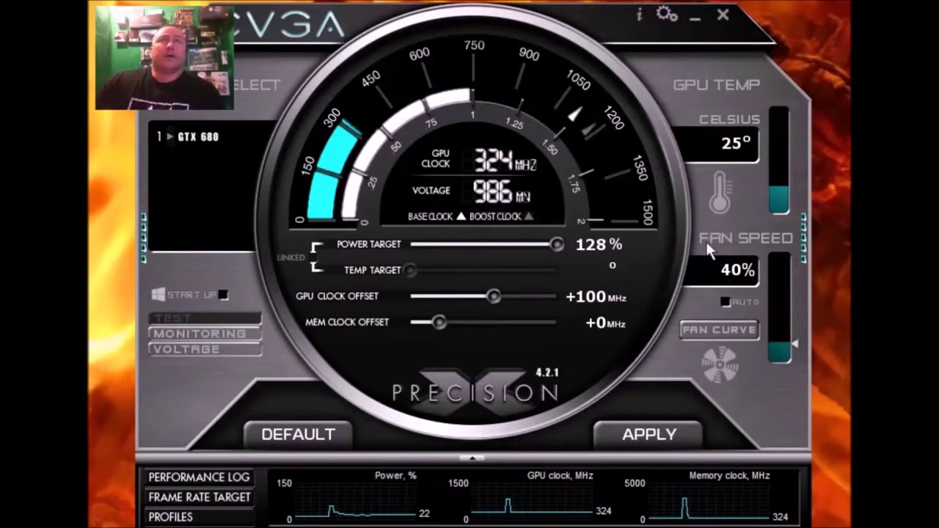
Step: Set the GPU clock offset to +150 MHz, then nudge the memory offset slider
left_click_drag(496, 296, 506, 297)
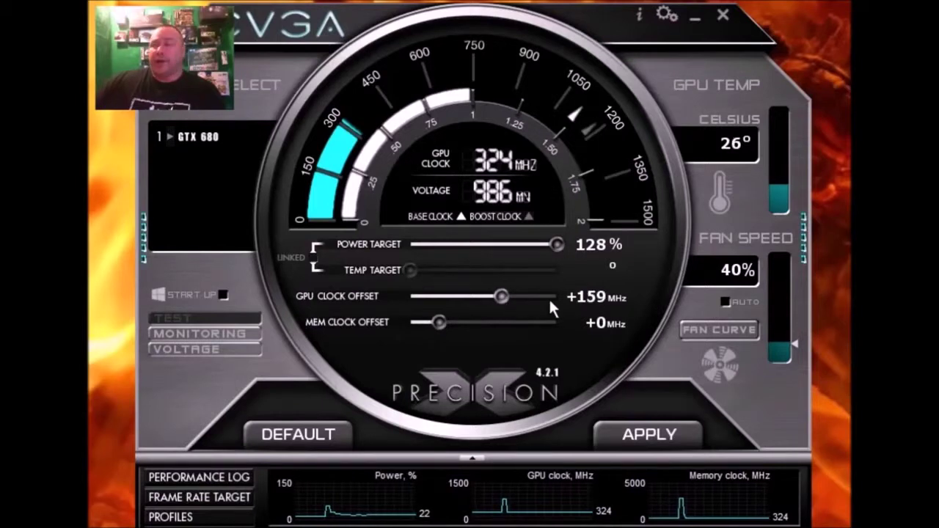
key("Left")
key("Left")
key("Left")
key("Left")
key("Left")
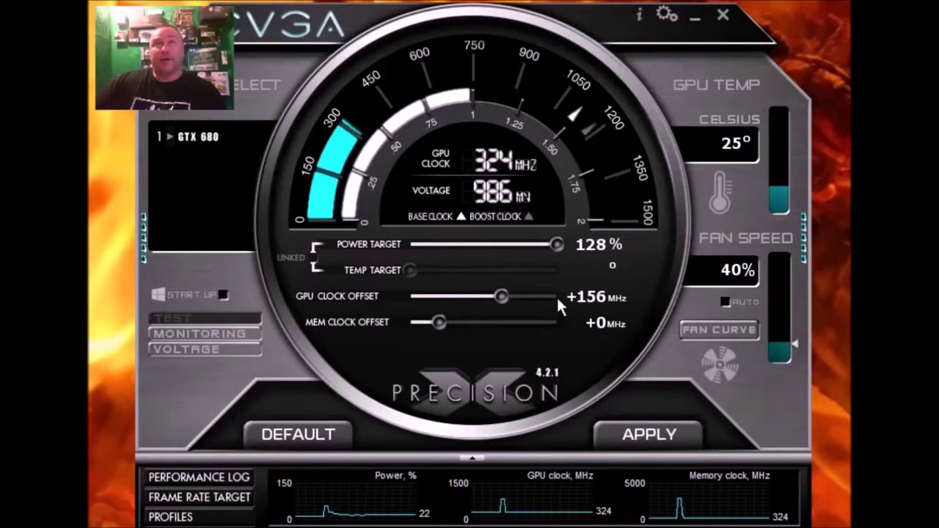
key("Left")
key("Left")
key("Left")
key("Left")
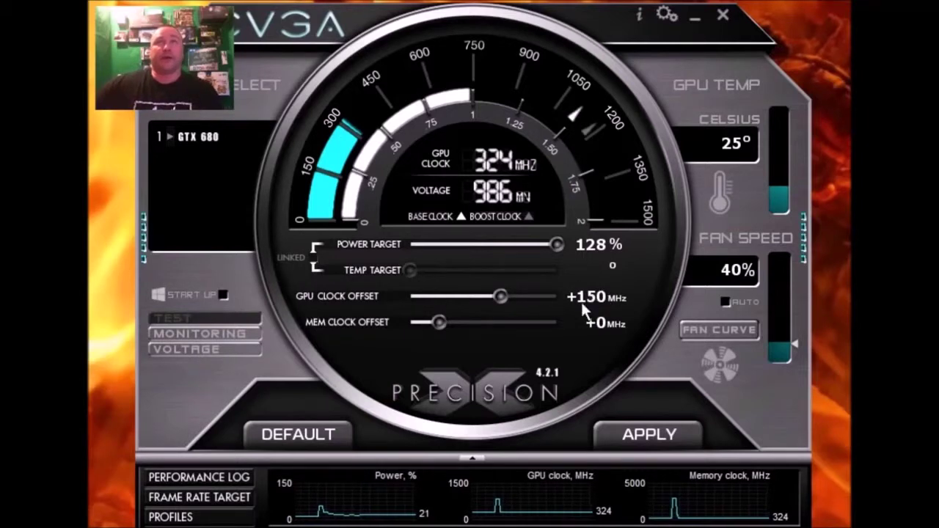
left_click(438, 322)
key("Left")
key("Left")
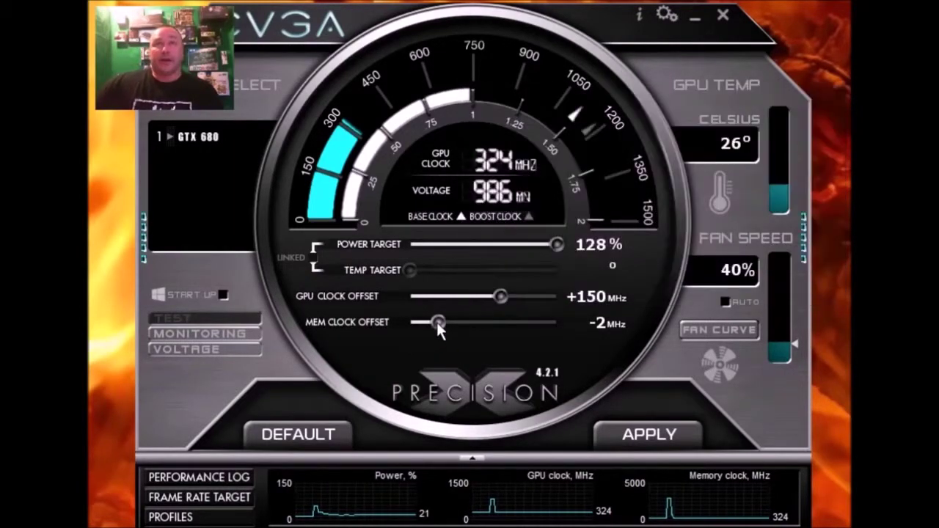
Step: Drag the memory clock offset well above +500 MHz, then step it down to about +400 MHz
key("Right")
key("Right")
key("Right")
key("Right")
key("Right")
key("Right")
key("Right")
key("Right")
key("Right")
key("Right")
key("Right")
key("Right")
key("Right")
key("Right")
key("Right")
left_click_drag(438, 323, 478, 326)
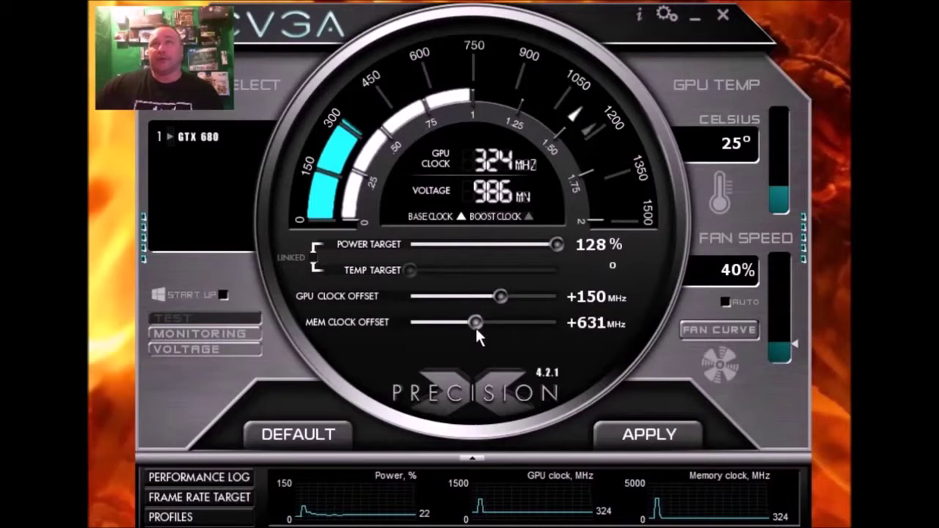
left_click_drag(476, 331, 469, 330)
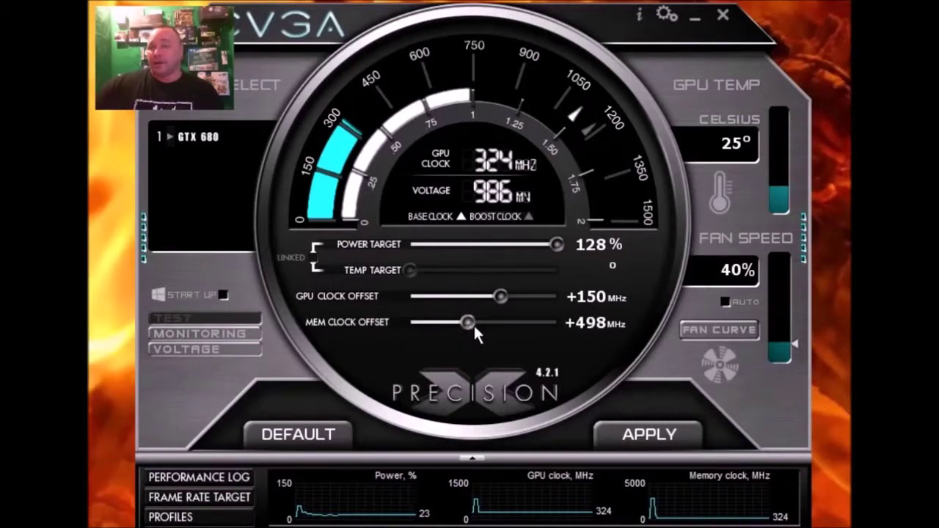
key("Left")
key("Left")
key("Left")
key("Left")
key("Left")
key("Left")
key("Left")
key("Left")
key("Left")
key("Left")
key("Left")
key("Left")
key("Left")
key("Left")
key("Left")
key("Left")
key("Left")
key("Left")
key("Left")
key("Left")
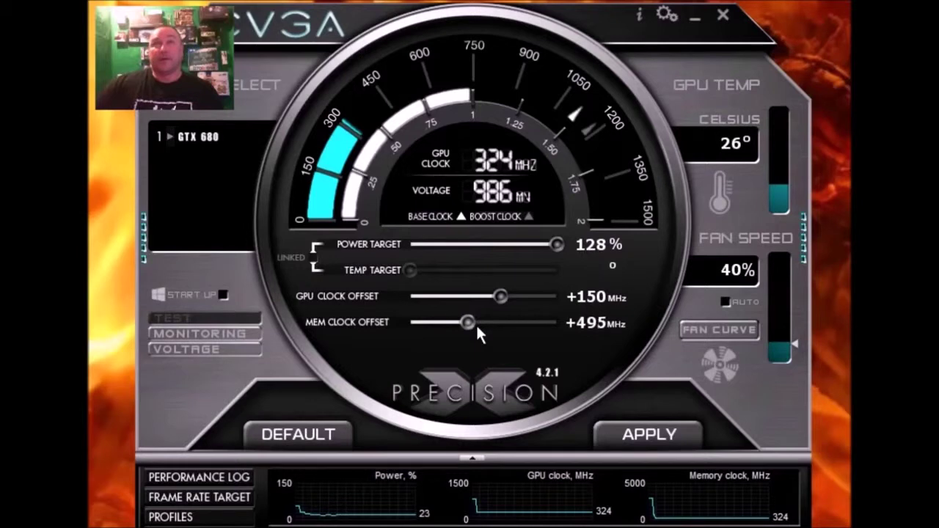
key("Left")
key("Left")
key("Left")
key("Left")
key("Left")
key("Left")
key("Left")
key("Left")
key("Left")
key("Left")
key("Left")
key("Left")
key("Left")
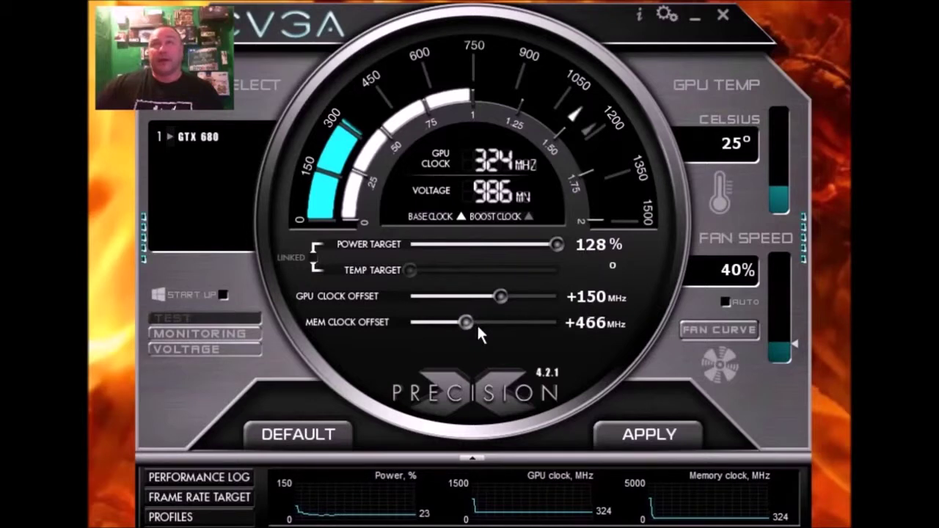
key("Left")
key("Left")
key("Left")
key("Left")
key("Left")
key("Left")
key("Left")
key("Left")
key("Left")
key("Left")
key("Left")
key("Left")
key("Left")
key("Left")
key("Left")
key("Left")
key("Left")
key("Left")
key("Left")
key("Left")
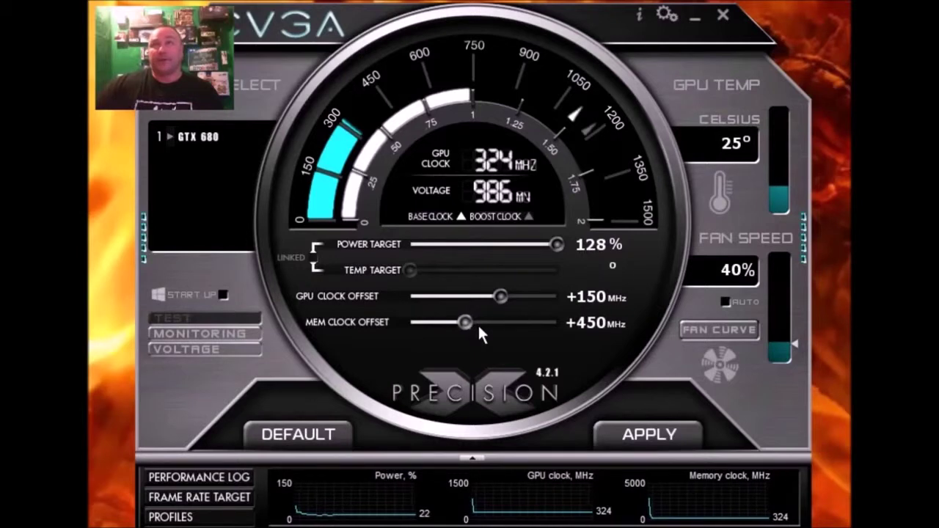
key("Left")
key("Left")
key("Left")
key("Left")
key("Left")
key("Left")
key("Left")
key("Left")
key("Left")
key("Left")
key("Left")
key("Left")
key("Left")
key("Left")
key("Left")
key("Left")
key("Left")
key("Left")
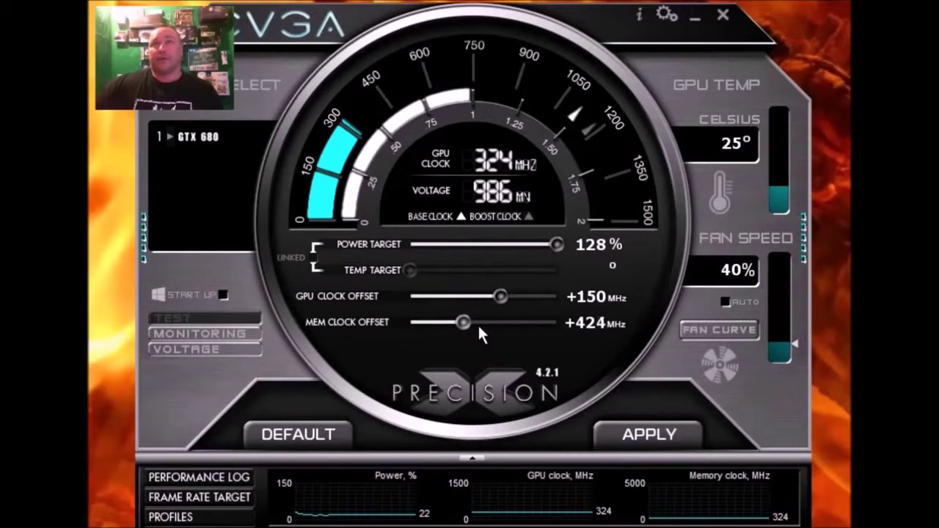
key("Left")
key("Left")
key("Left")
key("Left")
key("Left")
key("Left")
key("Left")
key("Left")
key("Left")
key("Left")
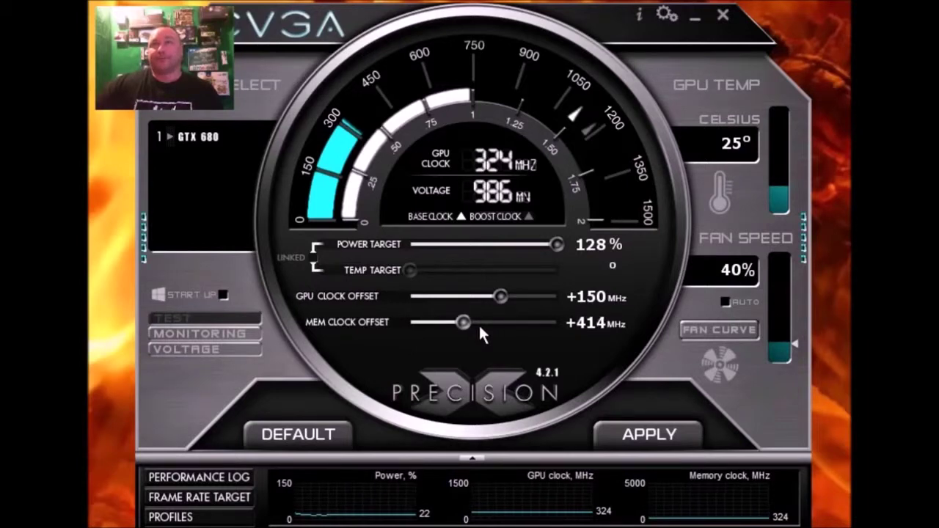
key("Left")
key("Left")
key("Left")
key("Left")
key("Left")
key("Left")
key("Left")
key("Left")
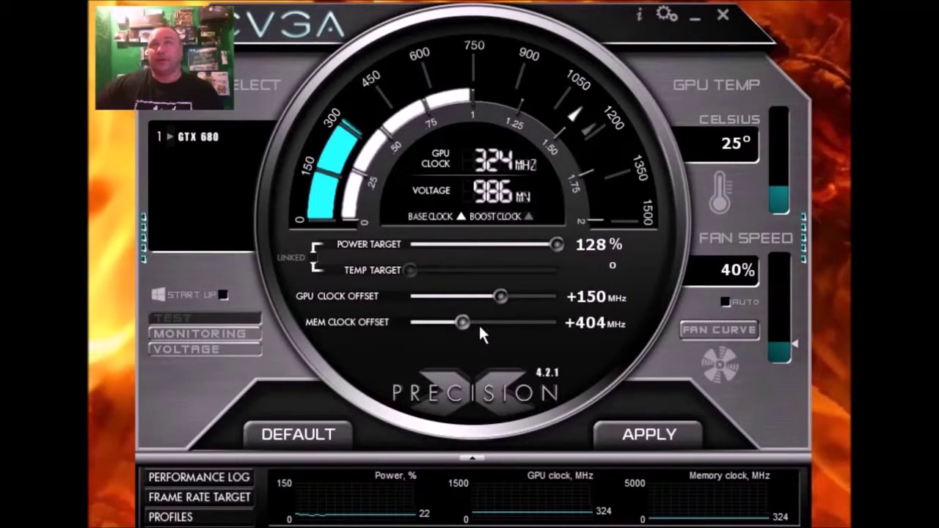
key("Left")
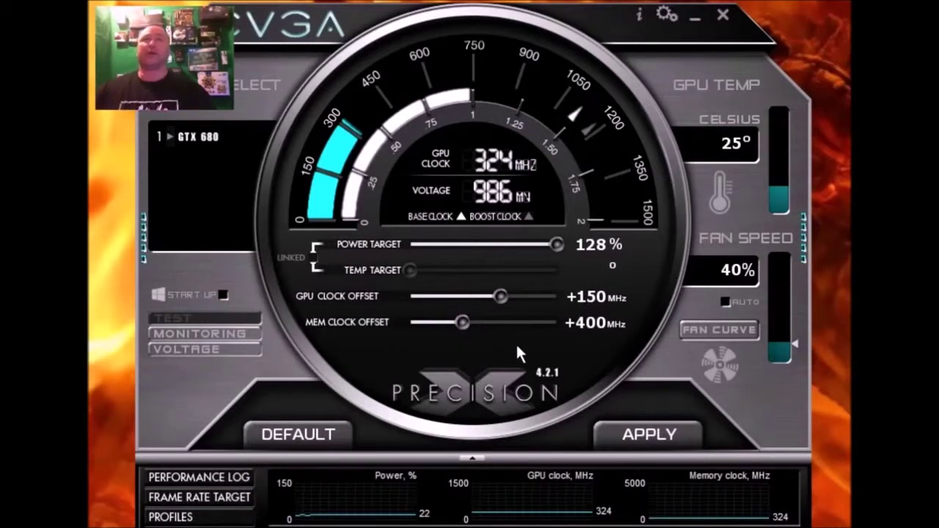
Step: Apply the +150 MHz GPU / +400 MHz memory overclock and enable loading it at start-up
left_click(631, 431)
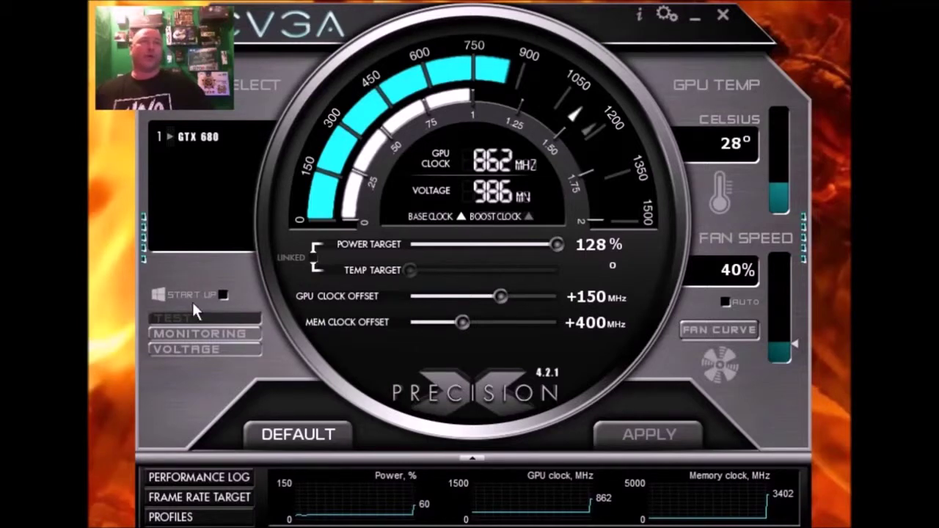
left_click(223, 295)
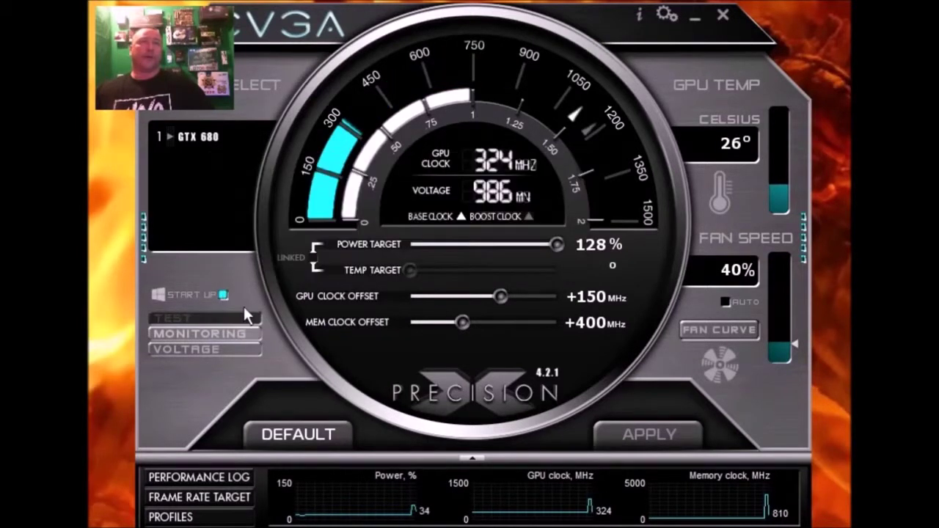